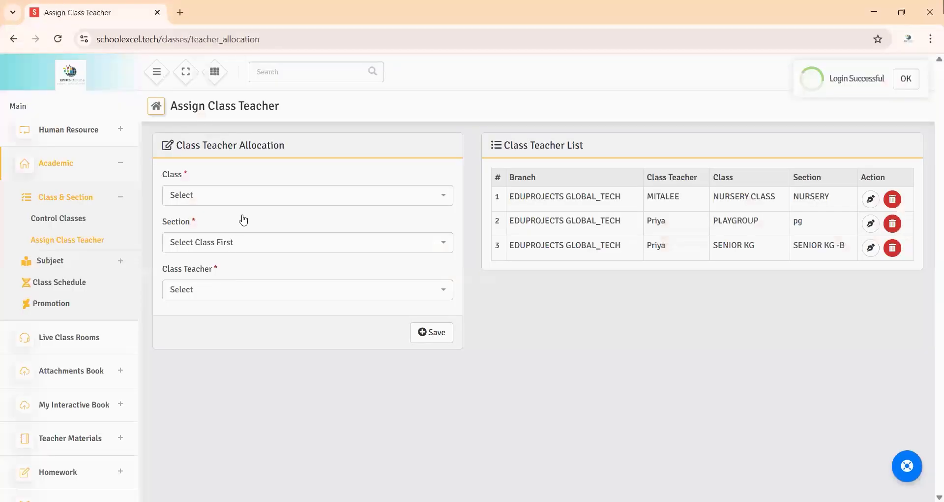
Step: Allocate the chosen class teacher to class JUNIOR KG, section JUNIOR KG-A, and save the allocation
{"action": "left_click", "coordinate": [252, 200]}
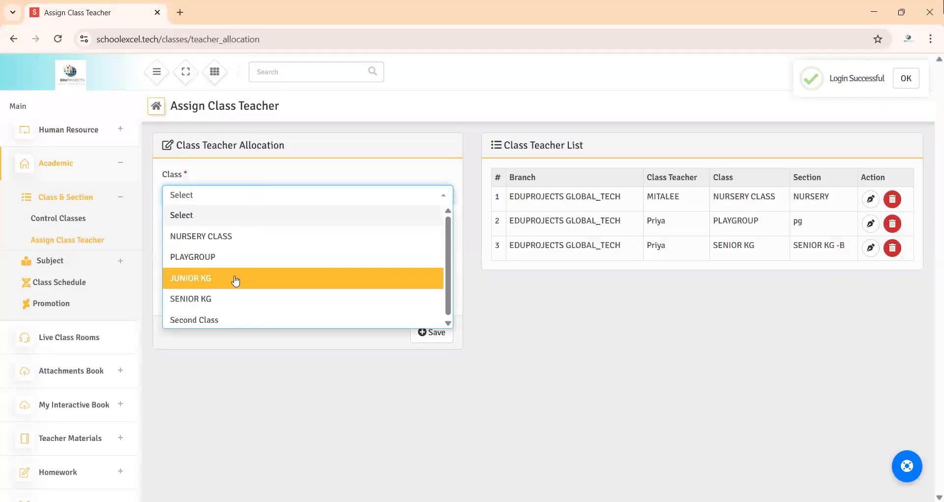
{"action": "left_click", "coordinate": [235, 279]}
{"action": "left_click", "coordinate": [238, 245]}
{"action": "left_click", "coordinate": [229, 289]}
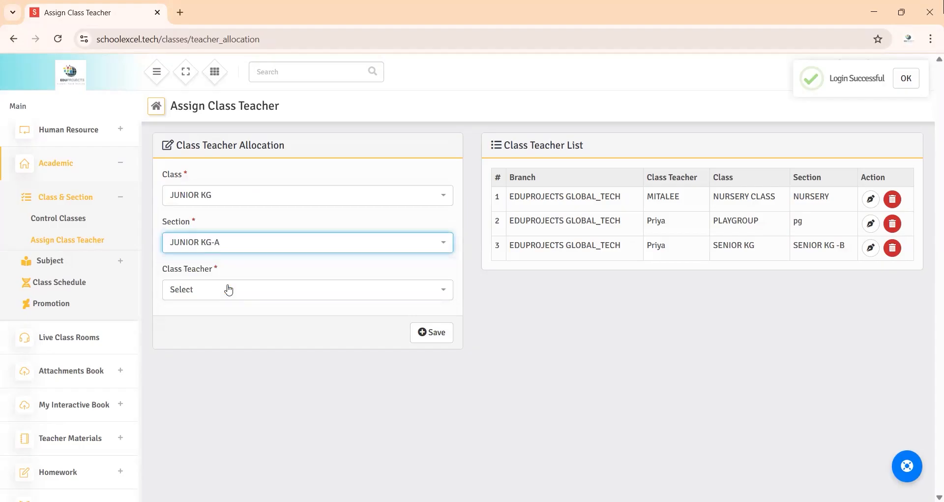
{"action": "left_click", "coordinate": [232, 382]}
{"action": "left_click", "coordinate": [434, 338]}
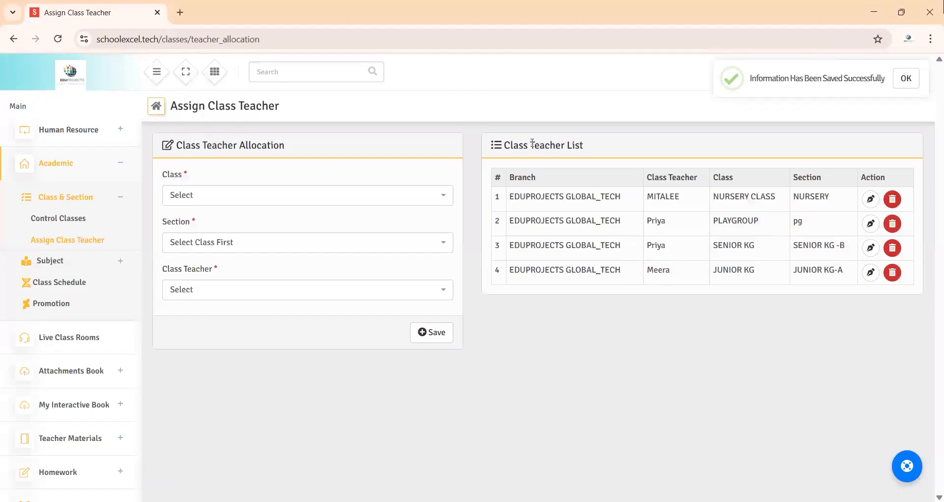
{"action": "left_click", "coordinate": [900, 80]}
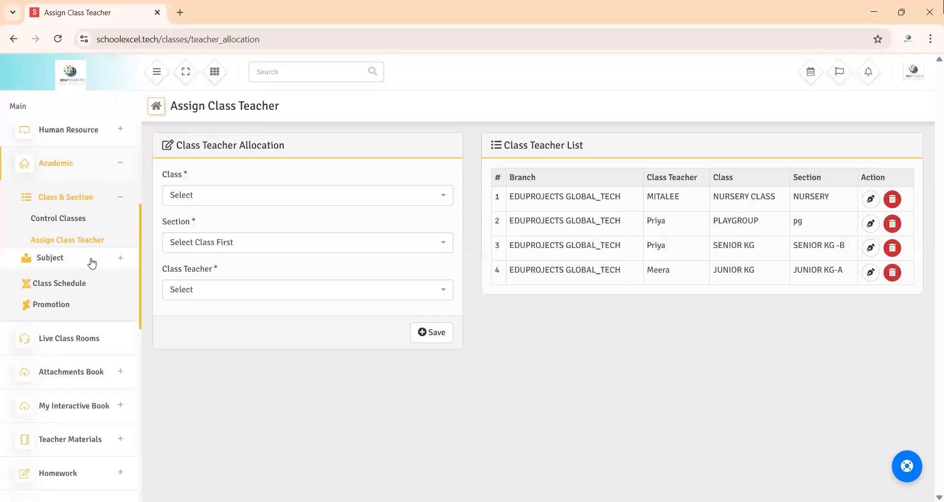
Step: Create and save the subject Hindi with subject code 6 and type Theory, leaving the author blank
{"action": "left_click", "coordinate": [79, 240]}
{"action": "left_click", "coordinate": [275, 171]}
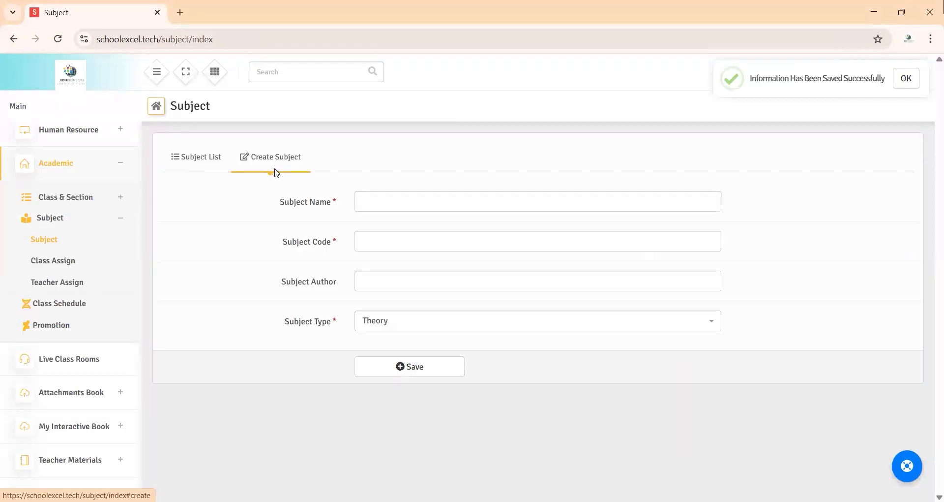
{"action": "left_click", "coordinate": [403, 197]}
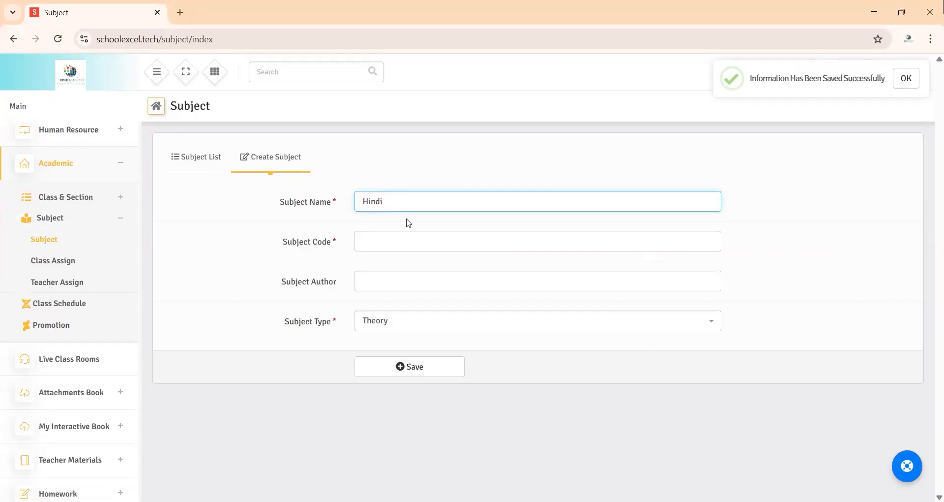
{"action": "left_click", "coordinate": [403, 245]}
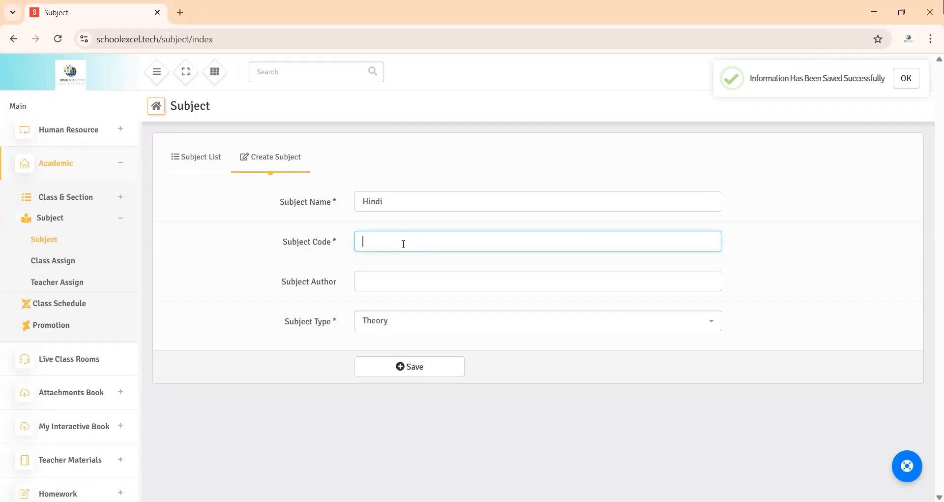
{"action": "left_click", "coordinate": [395, 283]}
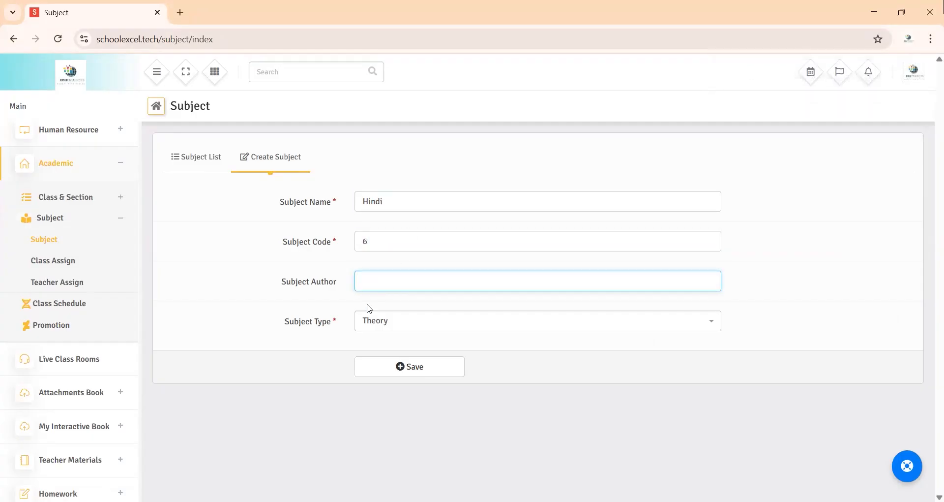
{"action": "key", "text": "Tab"}
{"action": "left_click", "coordinate": [392, 366]}
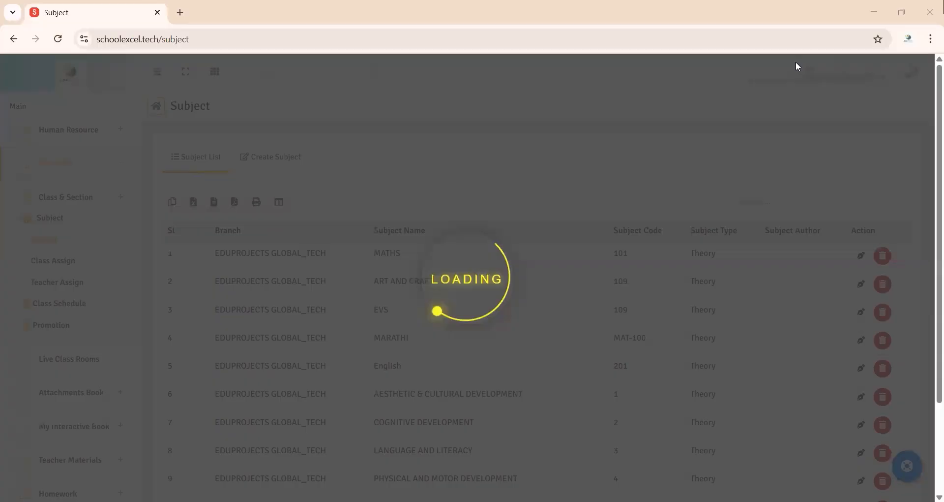
{"action": "scroll", "coordinate": [453, 211], "scroll_direction": "down", "scroll_amount": 2}
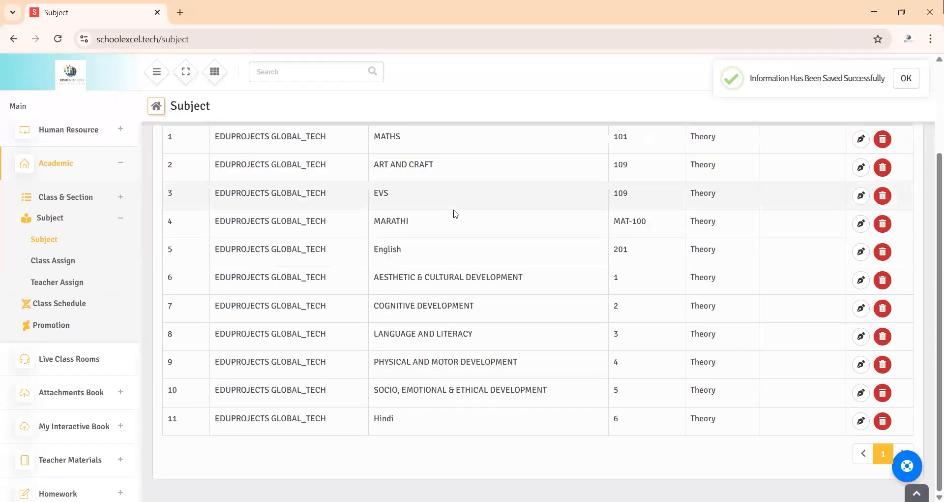
{"action": "scroll", "coordinate": [292, 243], "scroll_direction": "up", "scroll_amount": 2}
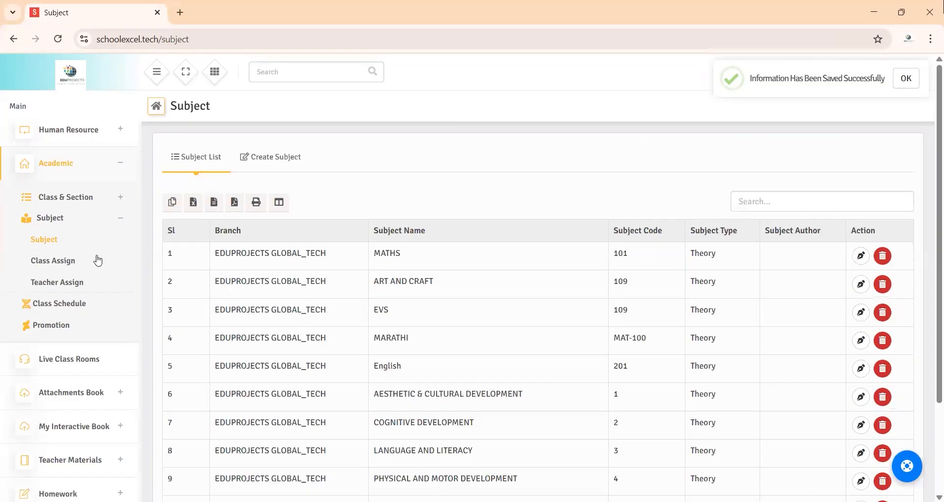
Step: Start a new subject-to-class assignment for class JUNIOR KG, section JUNIOR KG-A
{"action": "left_click", "coordinate": [76, 261]}
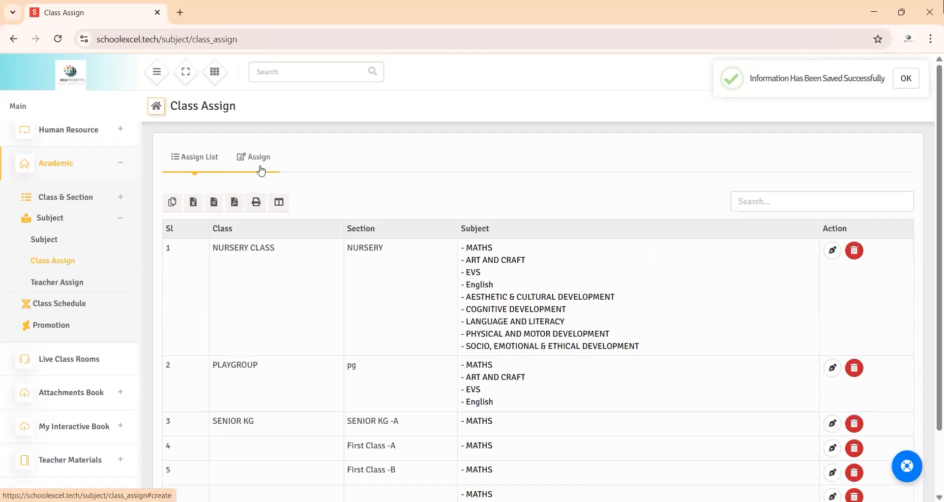
{"action": "left_click", "coordinate": [261, 171]}
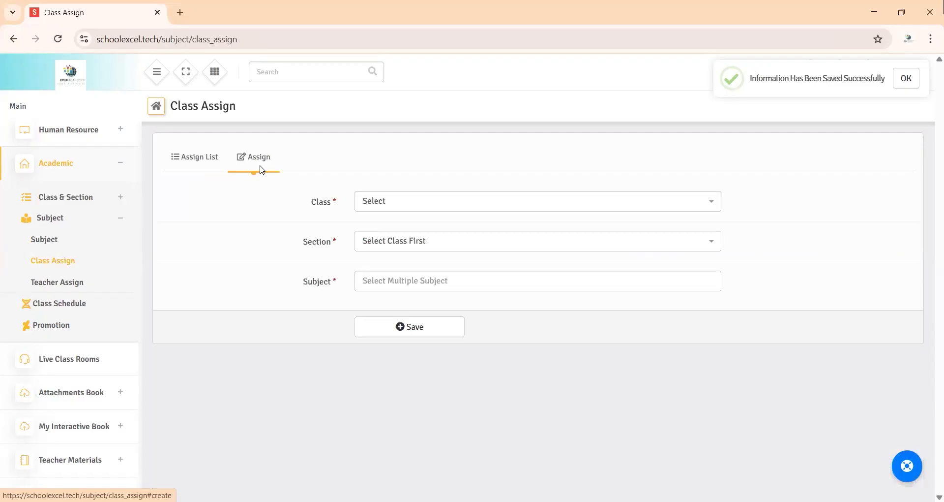
{"action": "left_click", "coordinate": [386, 205]}
{"action": "left_click", "coordinate": [387, 274]}
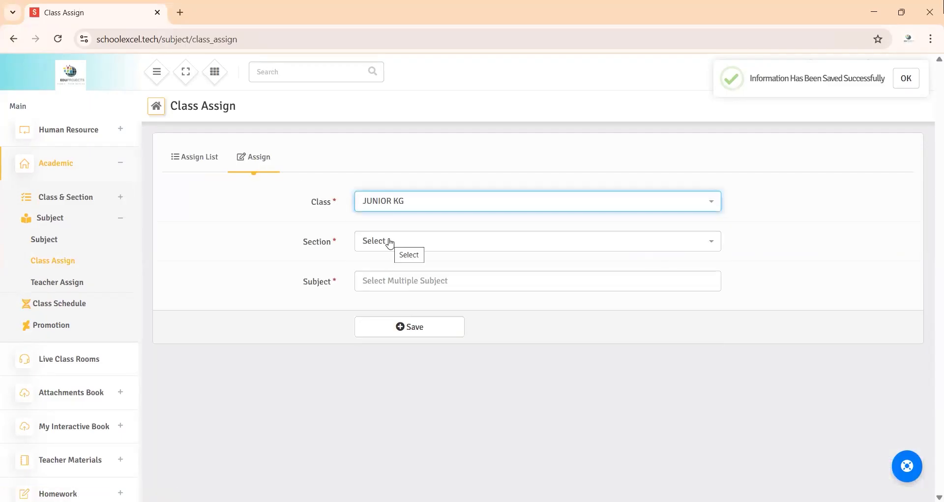
{"action": "left_click", "coordinate": [390, 242]}
{"action": "left_click", "coordinate": [392, 279]}
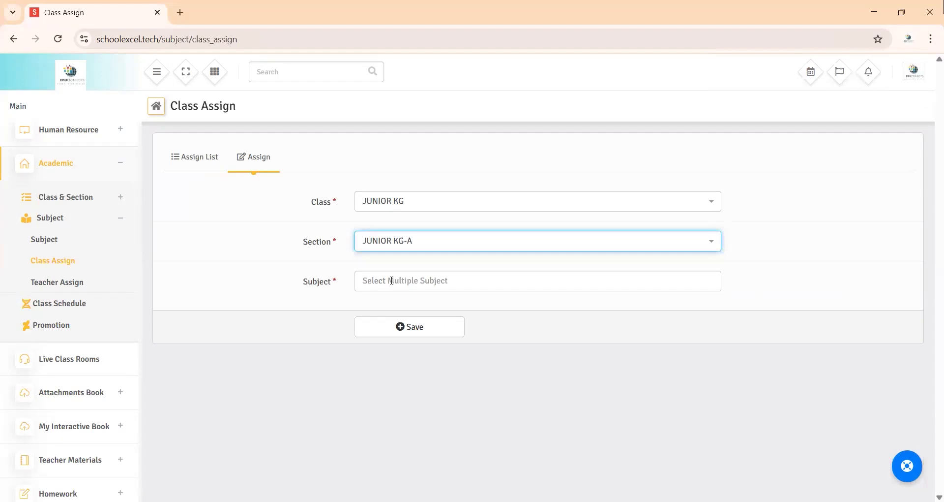
Step: Add the subjects Hindi, MATHS, ART AND CRAFT and EVS to the class assignment and save it
{"action": "left_click", "coordinate": [392, 281]}
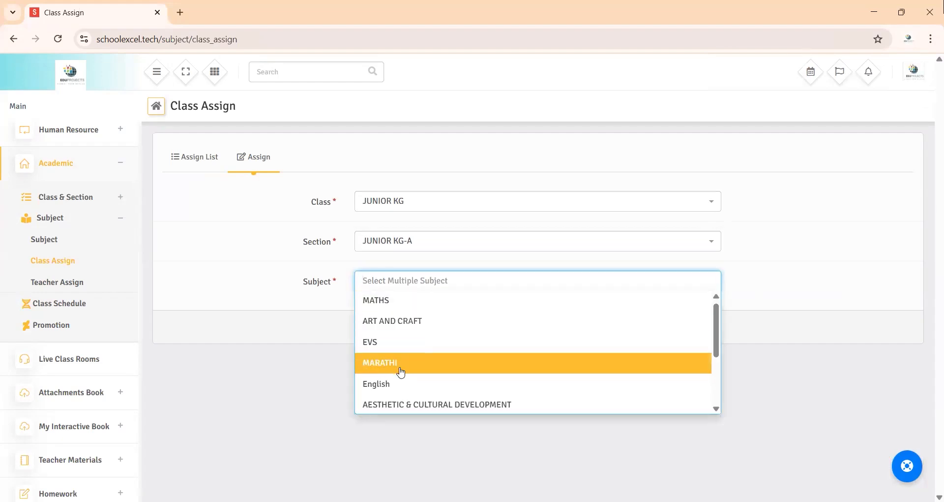
{"action": "scroll", "coordinate": [400, 367], "scroll_direction": "down", "scroll_amount": 1}
{"action": "scroll", "coordinate": [400, 372], "scroll_direction": "down", "scroll_amount": 1}
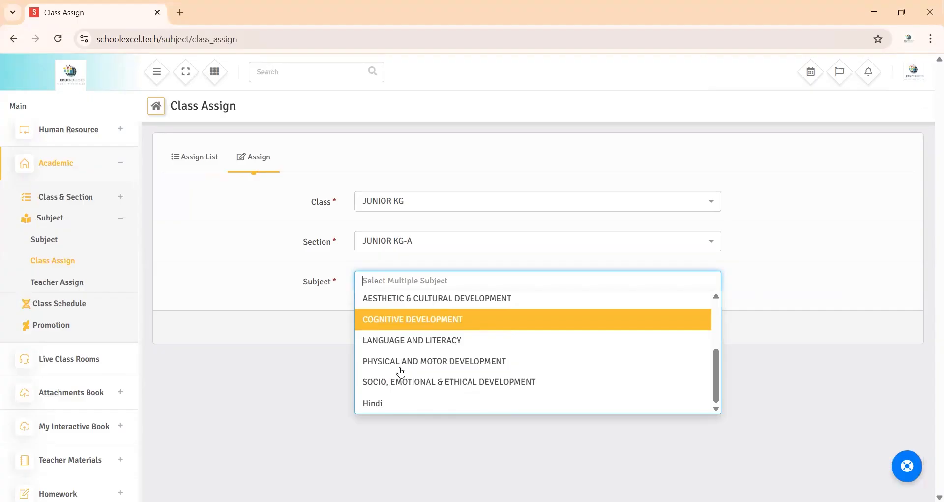
{"action": "left_click", "coordinate": [392, 403]}
{"action": "left_click", "coordinate": [424, 277]}
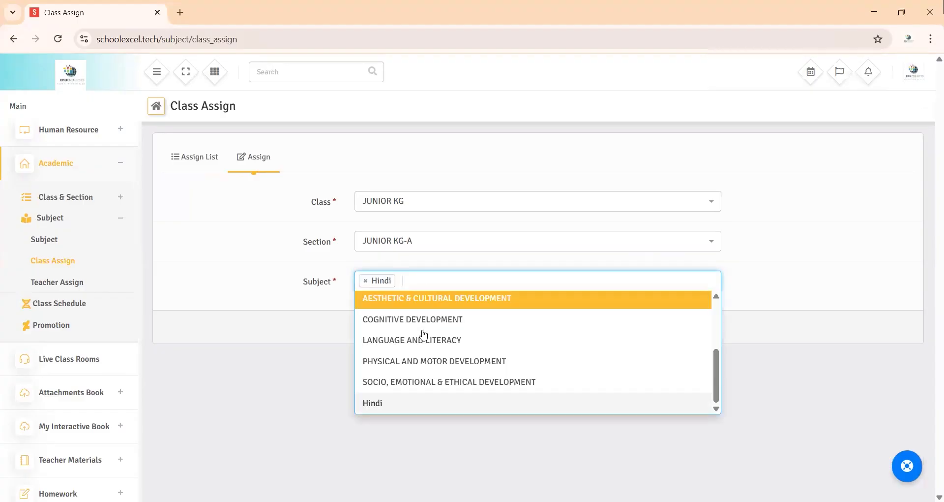
{"action": "scroll", "coordinate": [421, 339], "scroll_direction": "up", "scroll_amount": 3}
{"action": "left_click", "coordinate": [408, 303]}
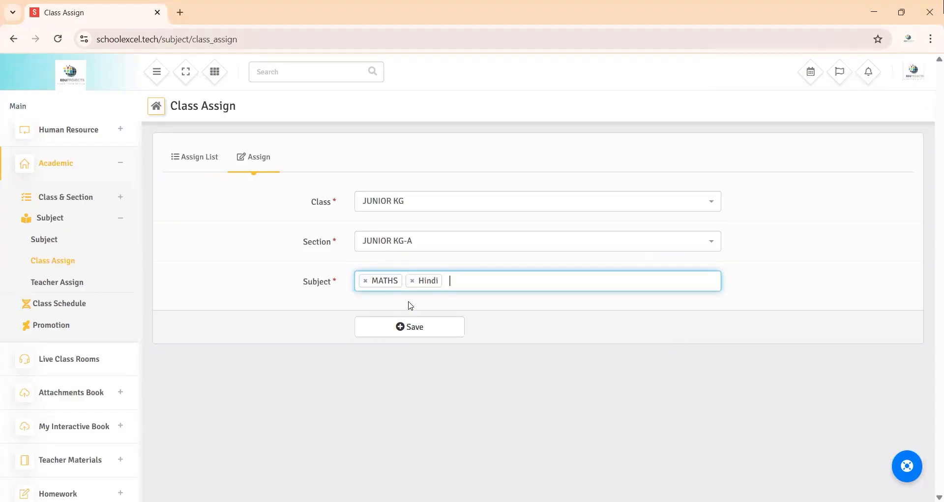
{"action": "left_click", "coordinate": [459, 280]}
{"action": "left_click", "coordinate": [442, 324]}
{"action": "left_click", "coordinate": [533, 281]}
{"action": "left_click", "coordinate": [473, 354]}
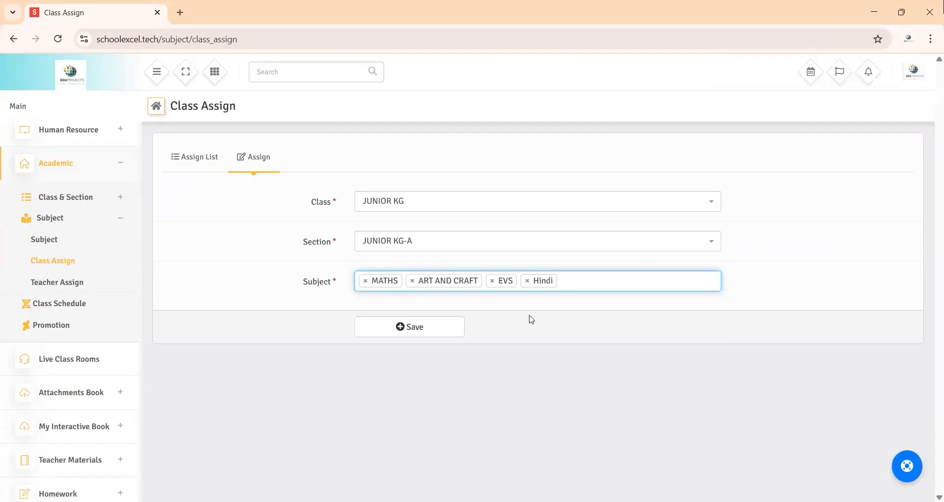
{"action": "left_click", "coordinate": [416, 331]}
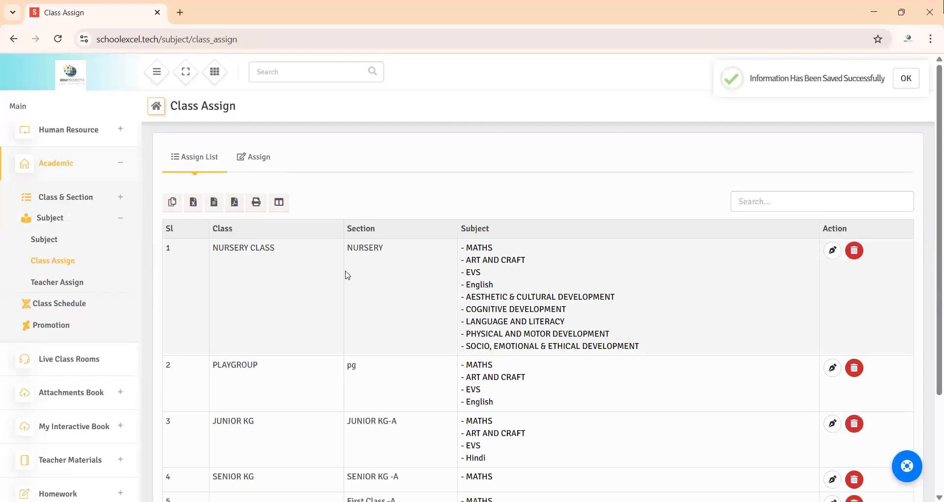
{"action": "scroll", "coordinate": [346, 274], "scroll_direction": "down", "scroll_amount": 3}
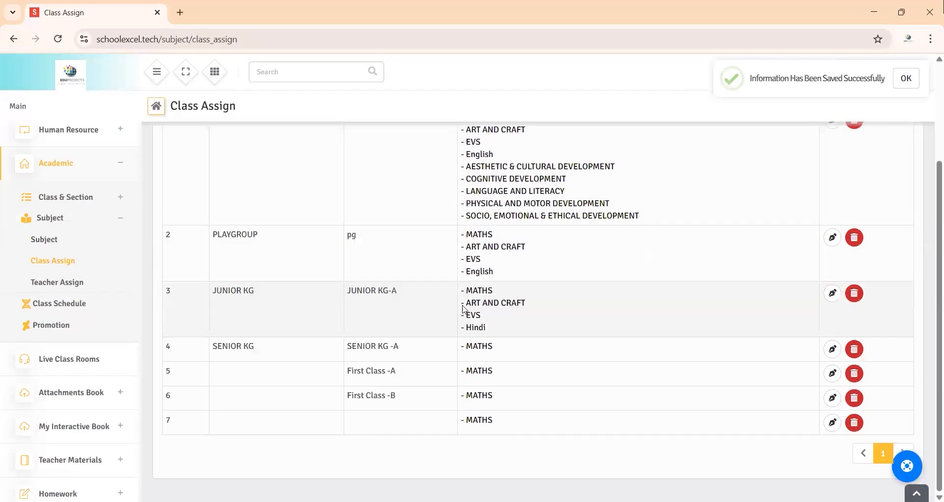
{"action": "scroll", "coordinate": [390, 305], "scroll_direction": "up", "scroll_amount": 3}
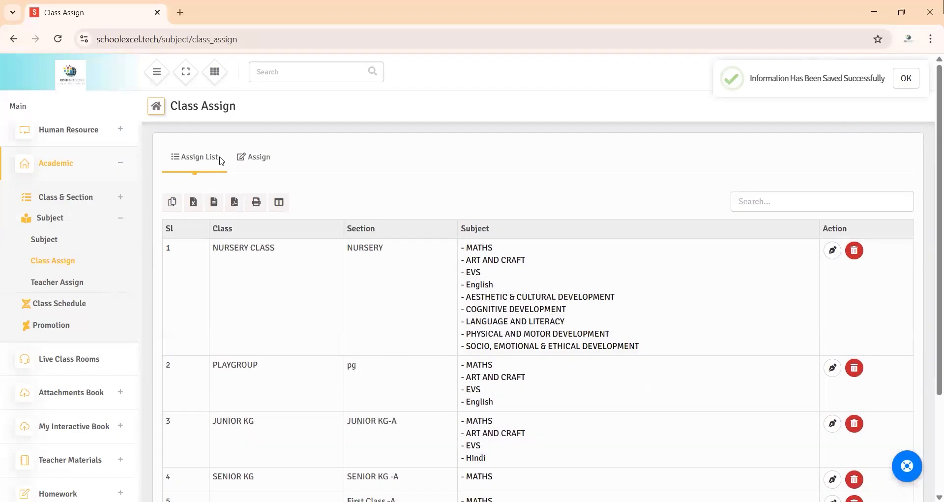
Step: Start a new subject teacher assignment with the JUNIOR KG class teacher, class JUNIOR KG and section JUNIOR KG-A
{"action": "left_click", "coordinate": [85, 282]}
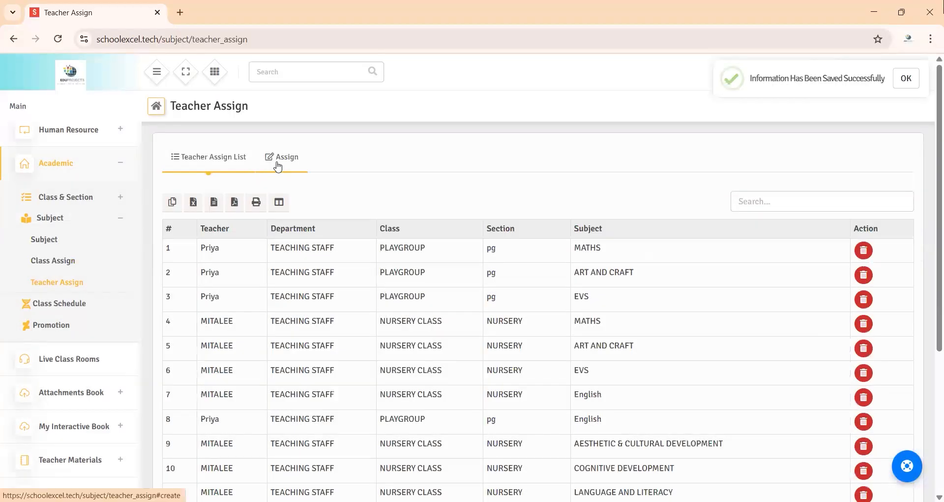
{"action": "left_click", "coordinate": [279, 166]}
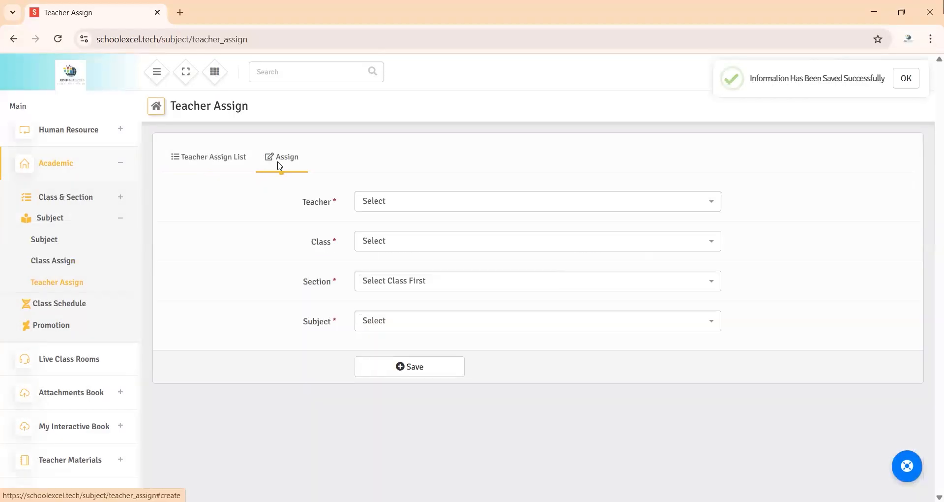
{"action": "left_click", "coordinate": [392, 205]}
{"action": "left_click", "coordinate": [391, 287]}
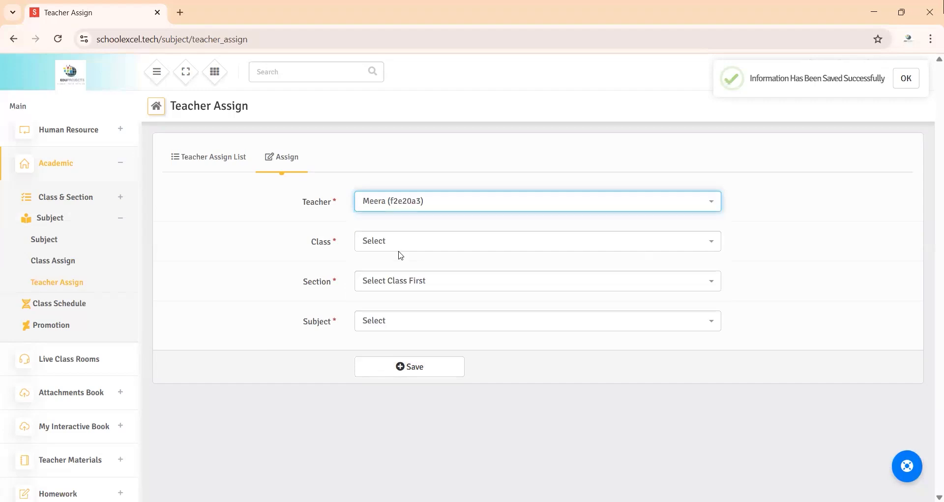
{"action": "left_click", "coordinate": [402, 242]}
{"action": "left_click", "coordinate": [403, 325]}
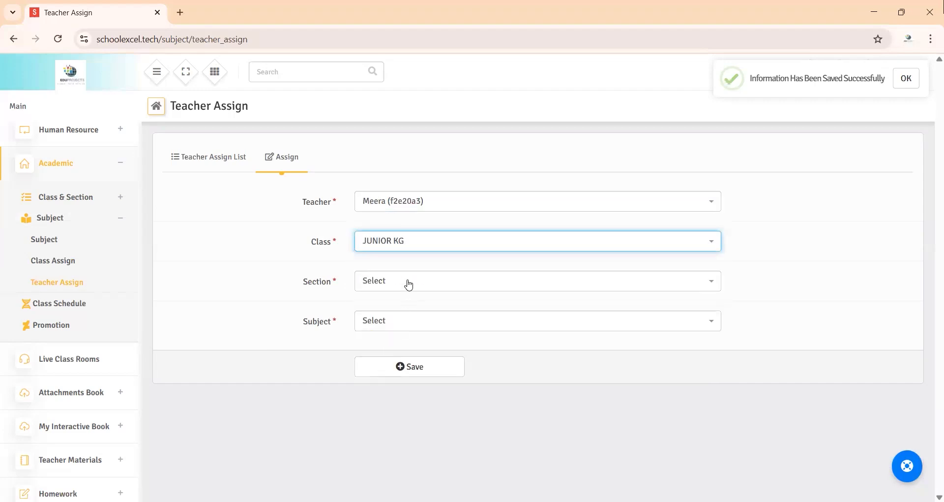
{"action": "left_click", "coordinate": [406, 281]}
{"action": "left_click", "coordinate": [401, 323]}
Step: Set the teacher assignment's subject to Hindi, save it and check the teacher assignment list
{"action": "left_click", "coordinate": [402, 327]}
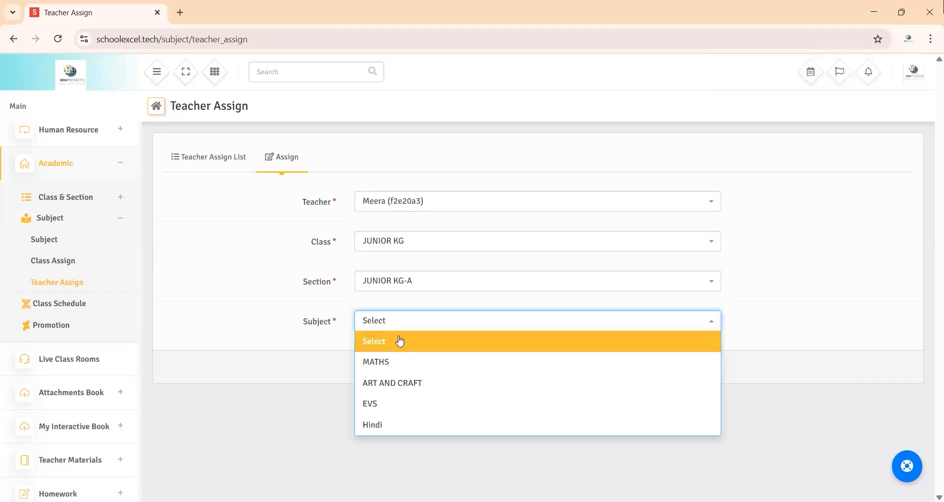
{"action": "left_click", "coordinate": [388, 426]}
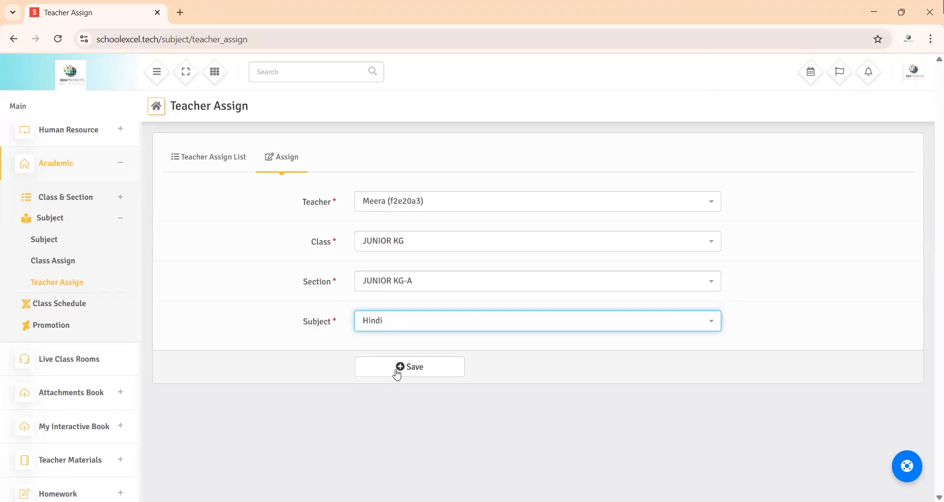
{"action": "left_click", "coordinate": [410, 376]}
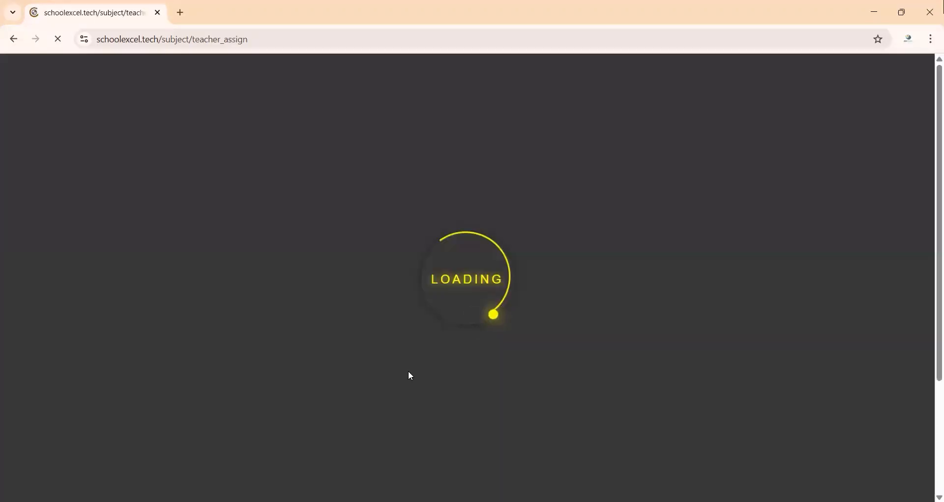
{"action": "scroll", "coordinate": [379, 403], "scroll_direction": "down", "scroll_amount": 5}
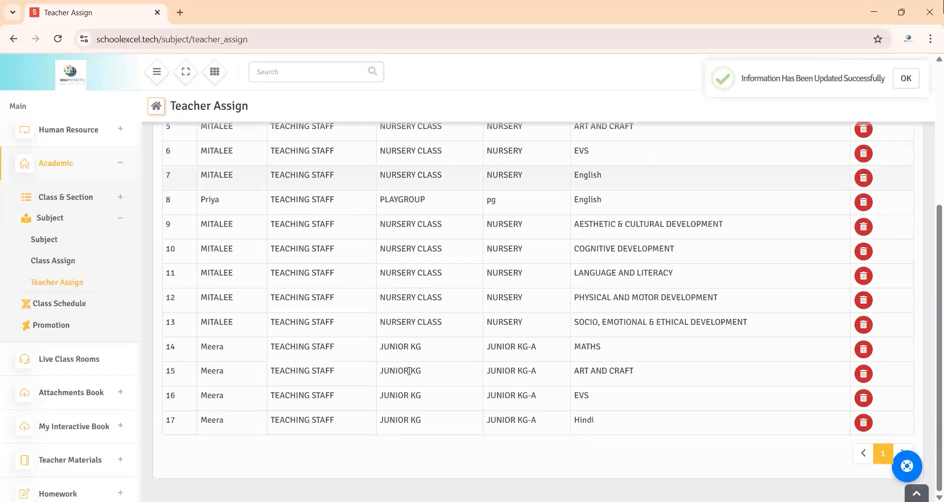
{"action": "scroll", "coordinate": [372, 432], "scroll_direction": "up", "scroll_amount": 5}
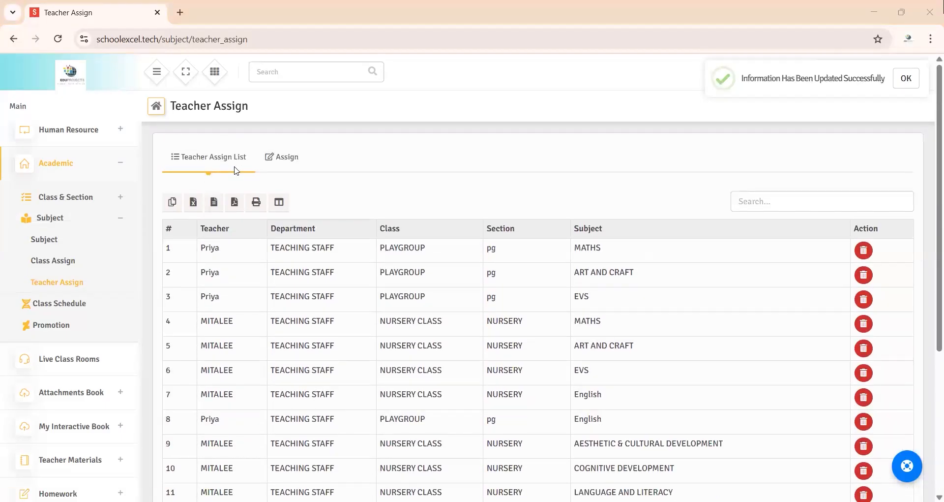
Step: Start a new class schedule for class JUNIOR KG, section JUNIOR KG-A, on Monday
{"action": "left_click", "coordinate": [79, 303]}
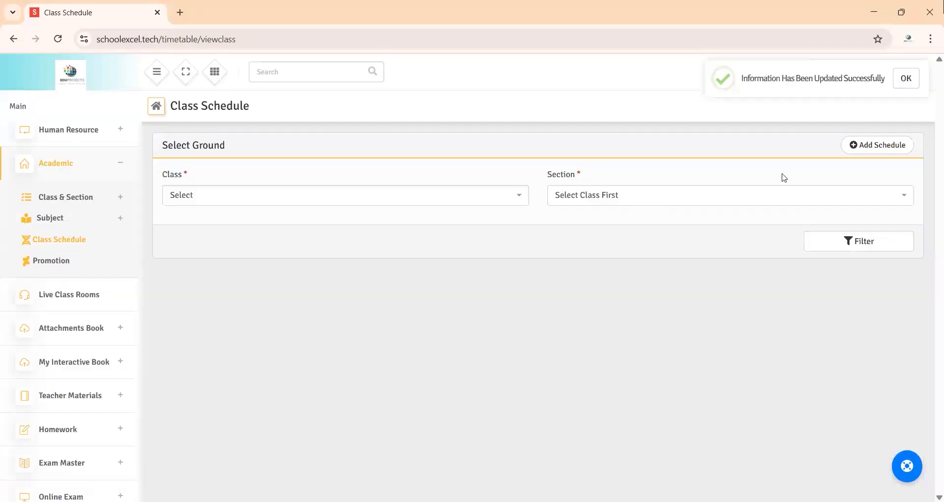
{"action": "left_click", "coordinate": [864, 147]}
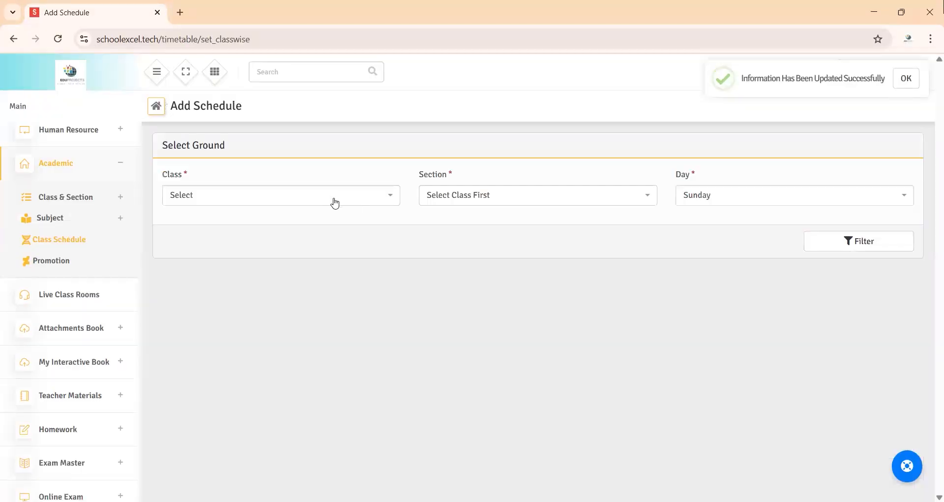
{"action": "left_click", "coordinate": [333, 202]}
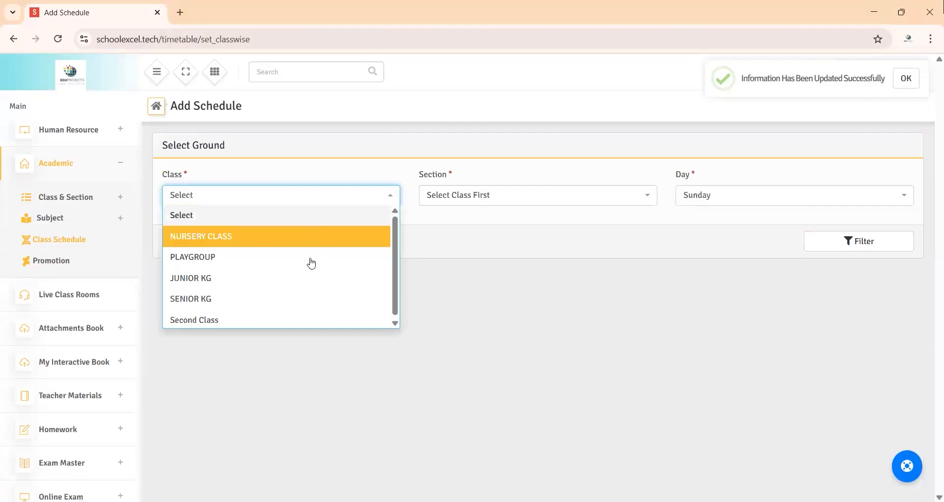
{"action": "left_click", "coordinate": [306, 278]}
{"action": "left_click", "coordinate": [460, 200]}
{"action": "left_click", "coordinate": [457, 241]}
{"action": "left_click", "coordinate": [707, 203]}
{"action": "left_click", "coordinate": [701, 235]}
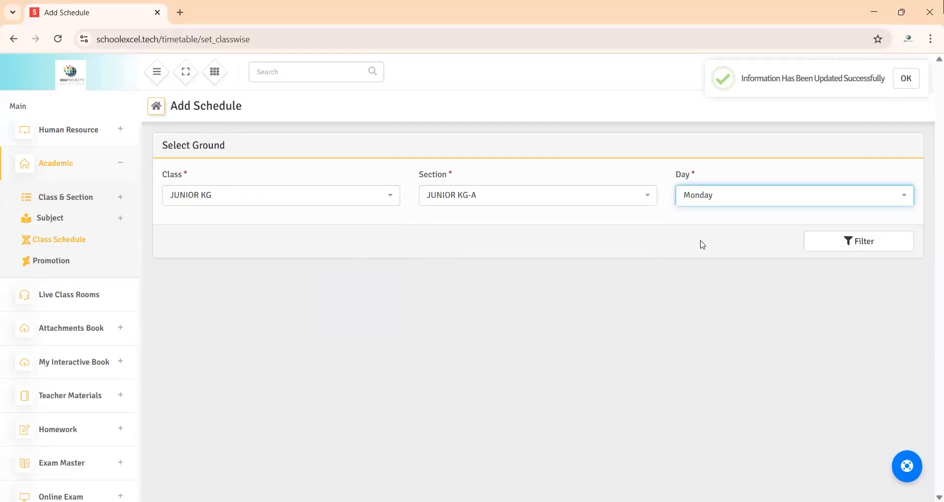
{"action": "left_click", "coordinate": [839, 243]}
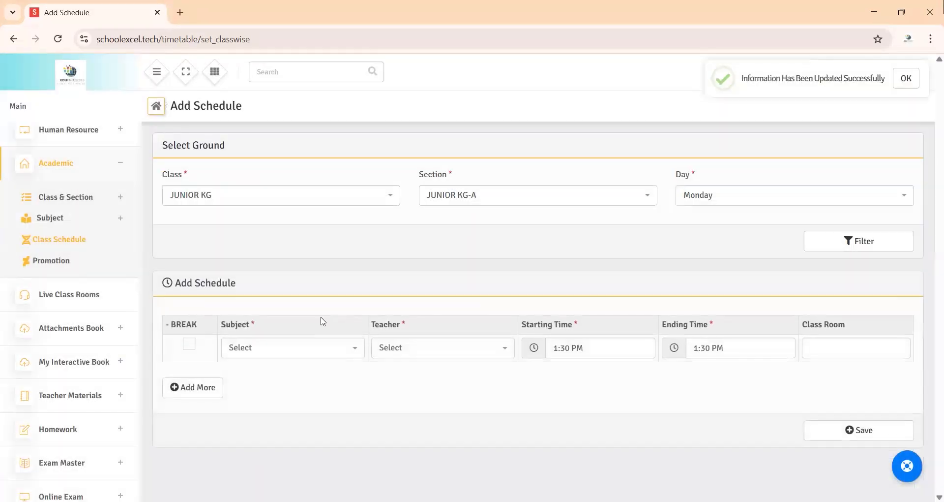
Step: Set the first period's subject to Hindi and choose the subject's assigned teacher
{"action": "left_click", "coordinate": [290, 352]}
{"action": "left_click", "coordinate": [280, 448]}
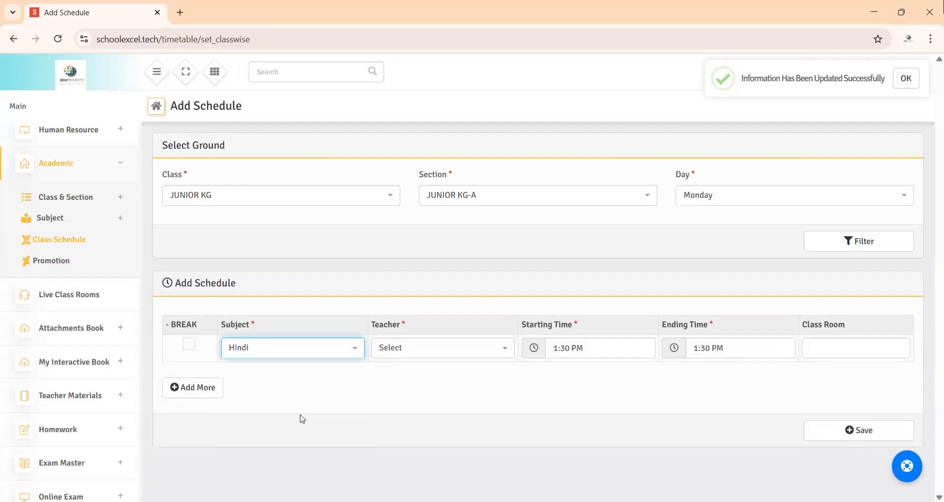
{"action": "left_click", "coordinate": [416, 350]}
{"action": "left_click", "coordinate": [423, 267]}
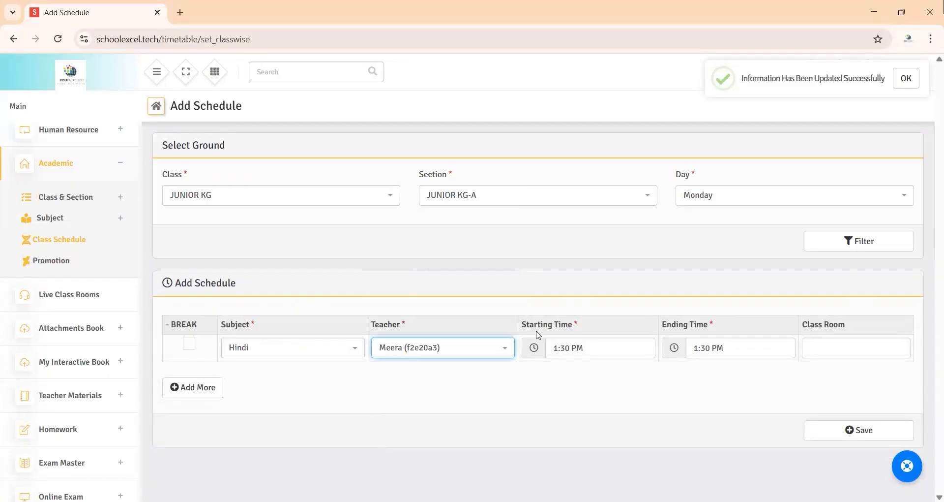
Step: Schedule the Hindi period from 10:30 AM to 11:30 AM in class room 1
{"action": "left_click", "coordinate": [568, 348]}
{"action": "left_click", "coordinate": [562, 318]}
{"action": "left_click", "coordinate": [562, 319]}
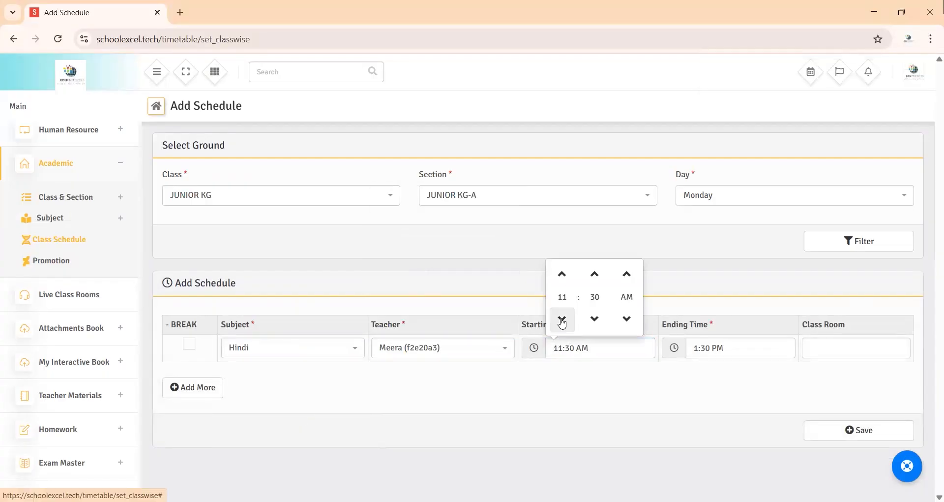
{"action": "left_click", "coordinate": [562, 319]}
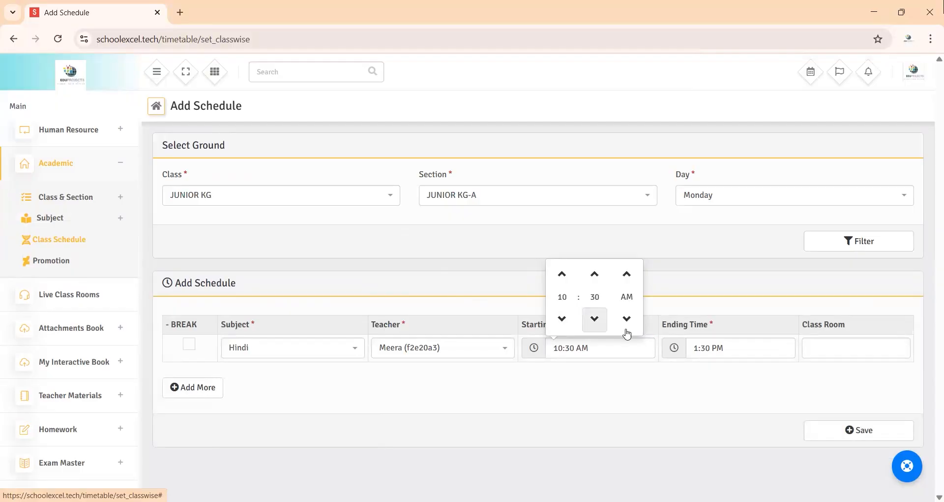
{"action": "left_click", "coordinate": [715, 348]}
{"action": "left_click", "coordinate": [703, 319]}
{"action": "left_click", "coordinate": [703, 319]}
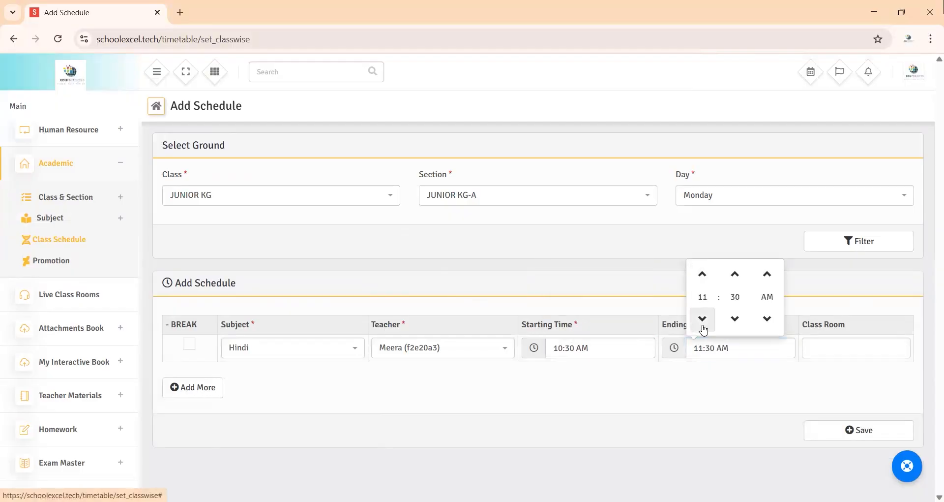
{"action": "left_click", "coordinate": [815, 348]}
{"action": "type", "text": "1"}
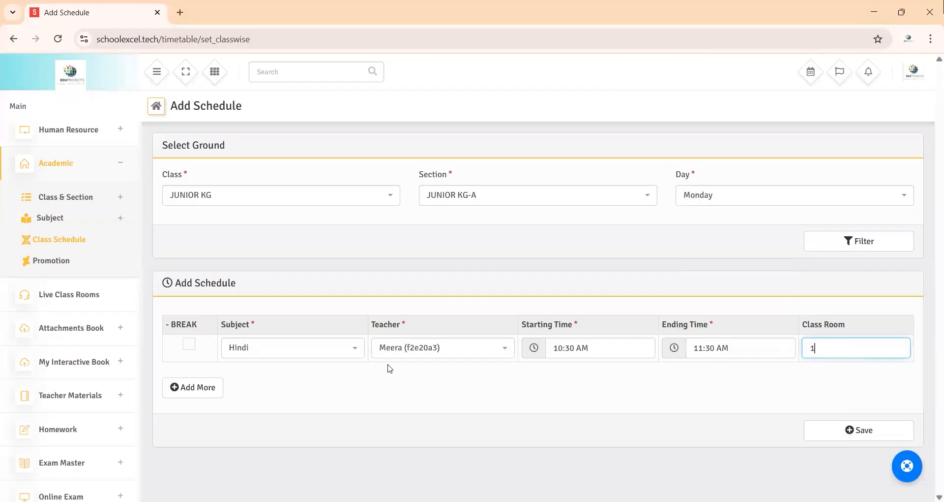
Step: Add a second schedule row marked as a break, starting at 11:30 AM
{"action": "left_click", "coordinate": [204, 393]}
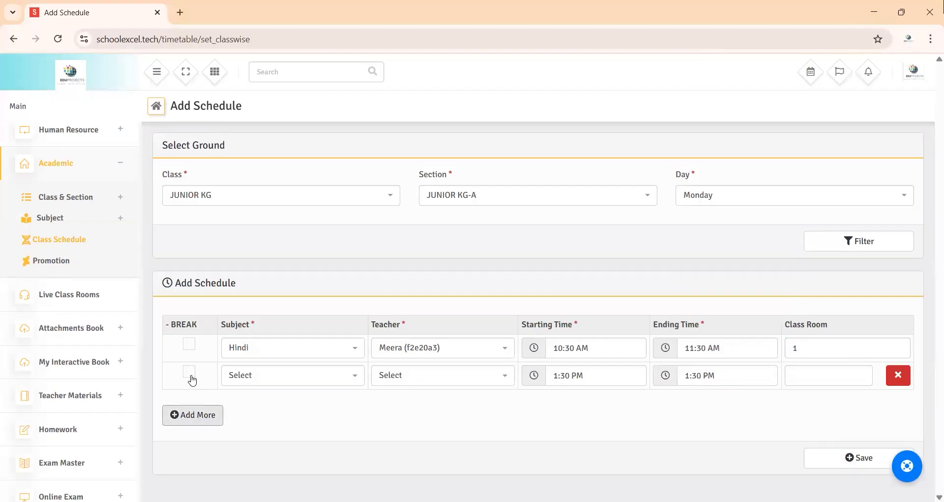
{"action": "left_click", "coordinate": [190, 371]}
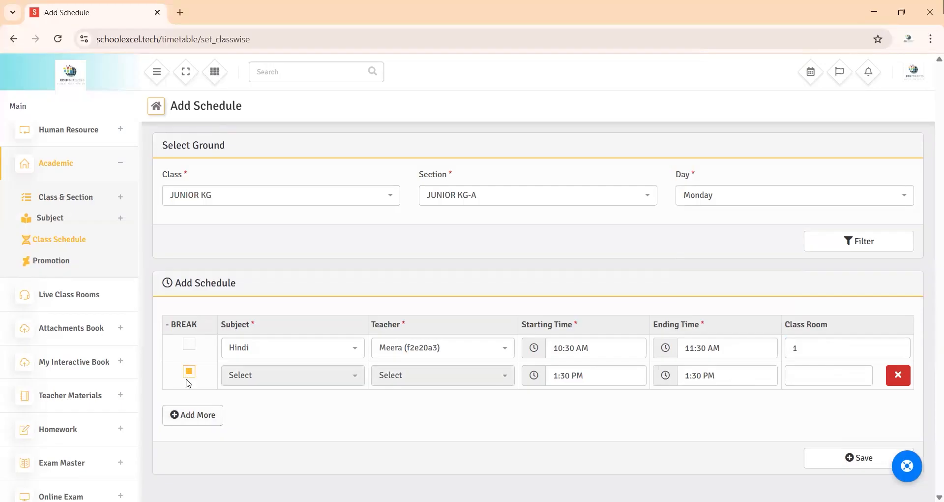
{"action": "left_click", "coordinate": [565, 376]}
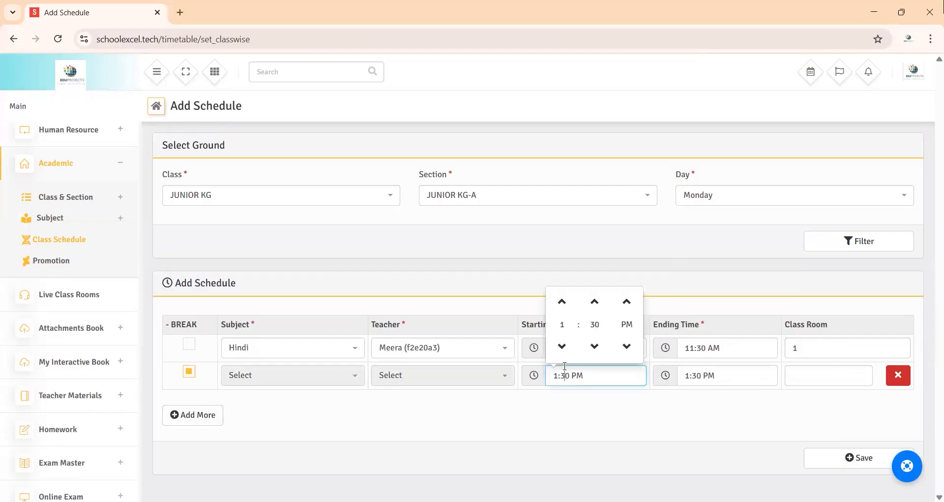
{"action": "double_click", "coordinate": [562, 345]}
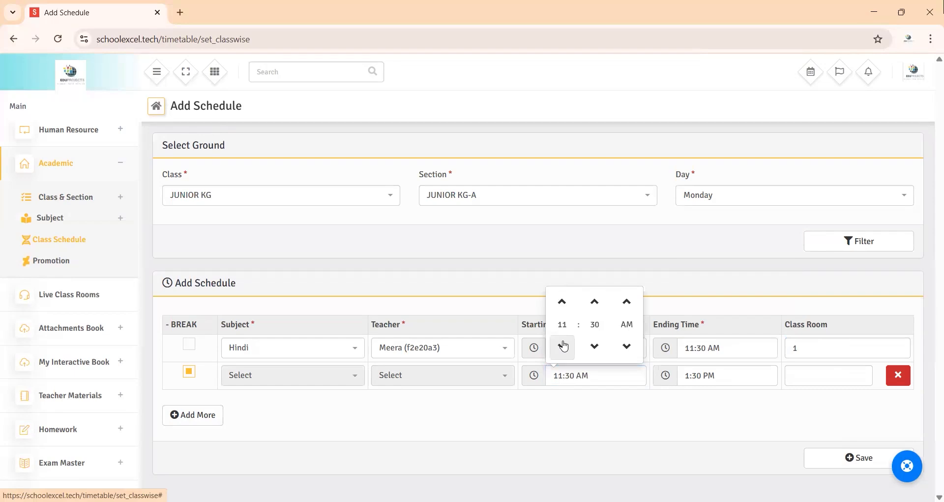
Step: Set the break's ending time to 11:45 AM and its class room to Break, and save the schedule
{"action": "left_click", "coordinate": [698, 376]}
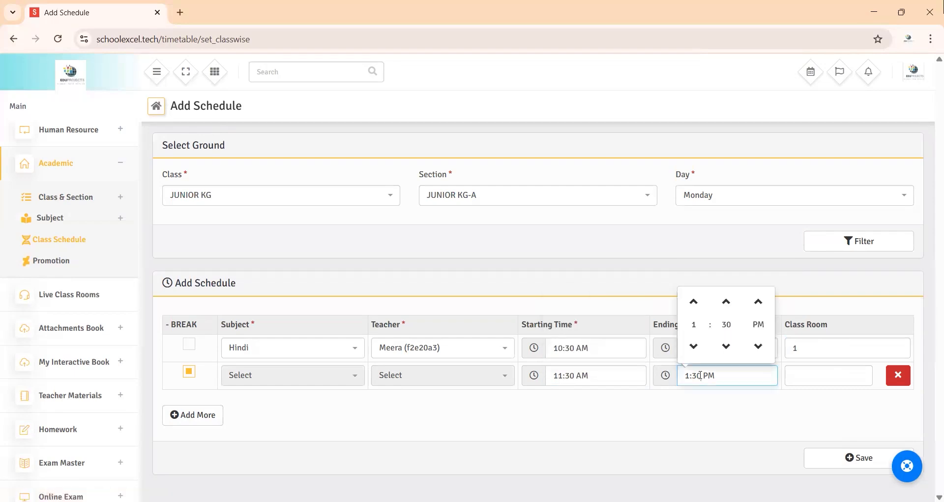
{"action": "left_click", "coordinate": [693, 347]}
{"action": "left_click", "coordinate": [694, 347]}
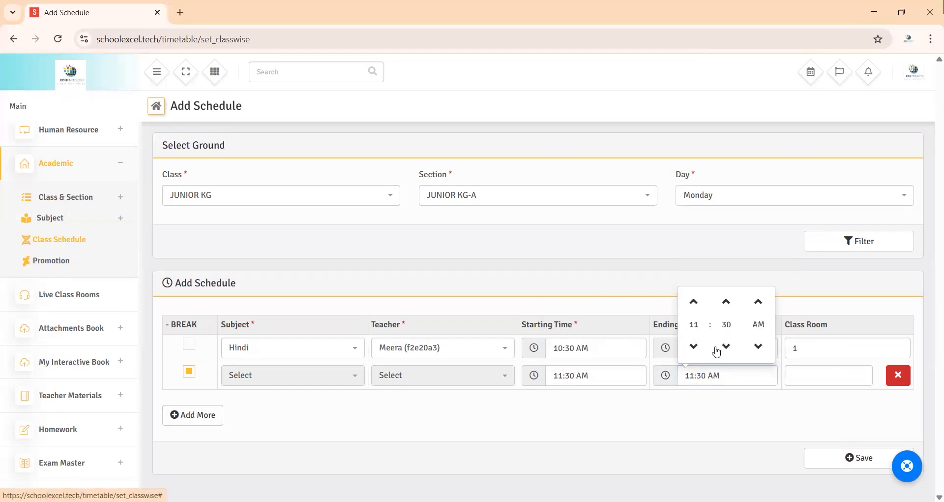
{"action": "left_click", "coordinate": [727, 302]}
{"action": "left_click", "coordinate": [791, 375]}
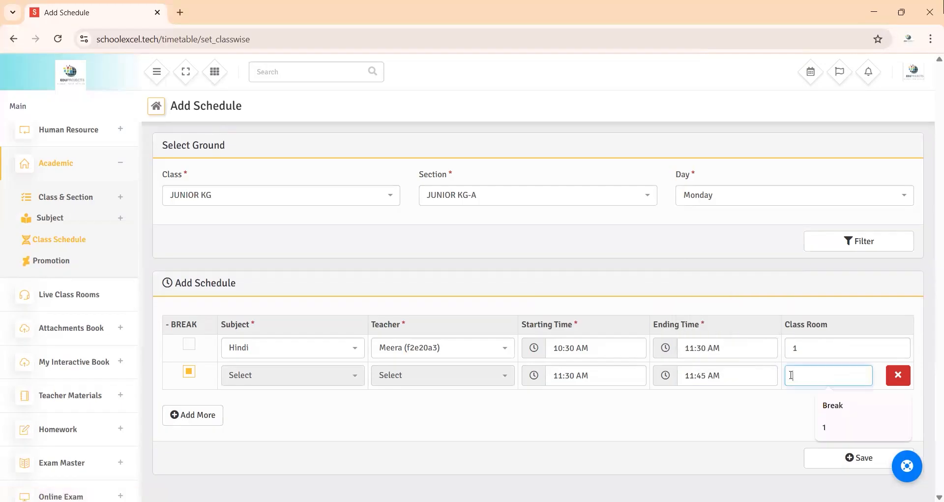
{"action": "left_click", "coordinate": [836, 407]}
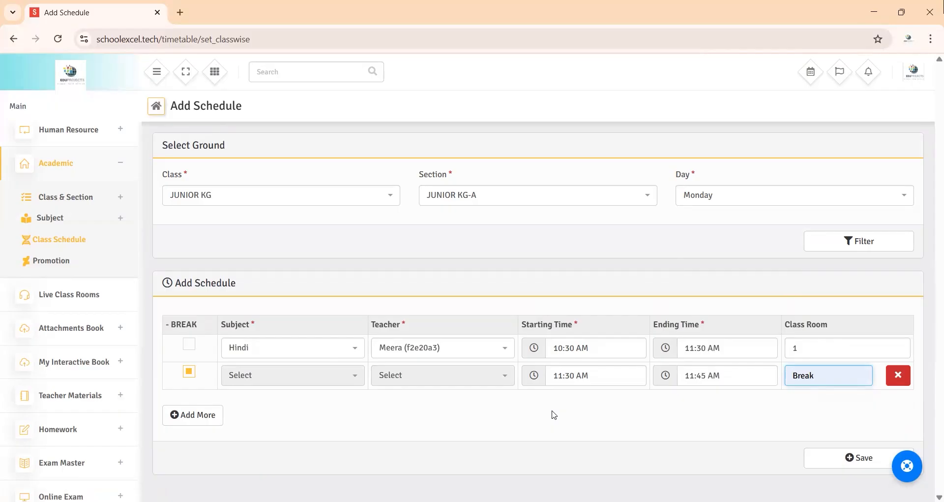
{"action": "left_click", "coordinate": [818, 464]}
Step: Display the class schedule for JUNIOR KG, section JUNIOR KG-A and review the Monday entries
{"action": "left_click", "coordinate": [85, 242]}
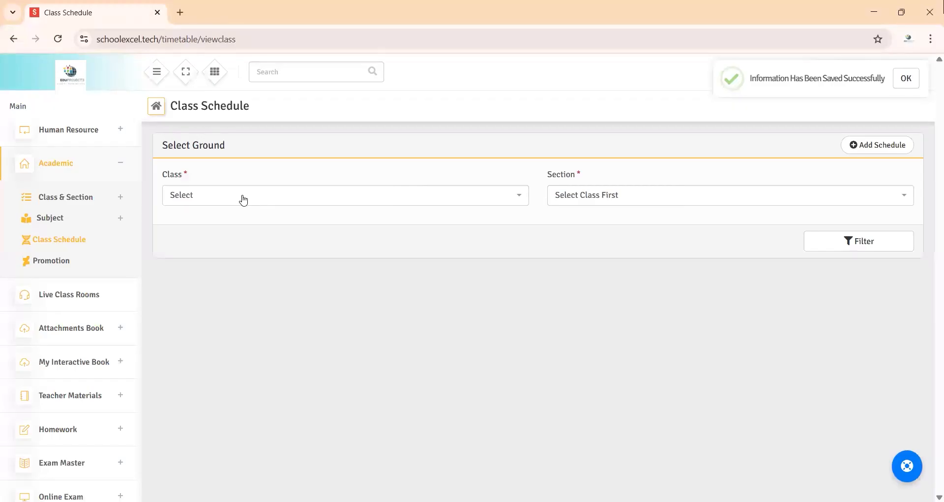
{"action": "left_click", "coordinate": [242, 197]}
{"action": "left_click", "coordinate": [228, 277]}
{"action": "left_click", "coordinate": [609, 197]}
{"action": "left_click", "coordinate": [607, 236]}
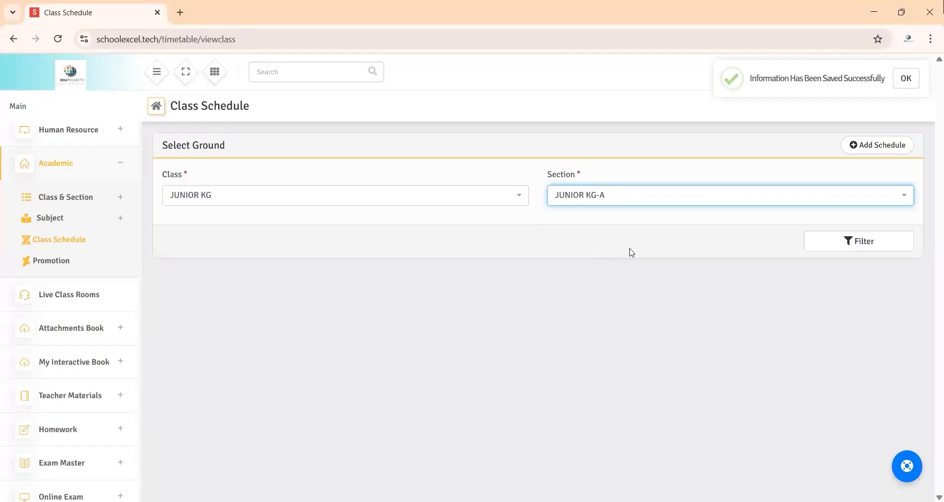
{"action": "left_click", "coordinate": [834, 247]}
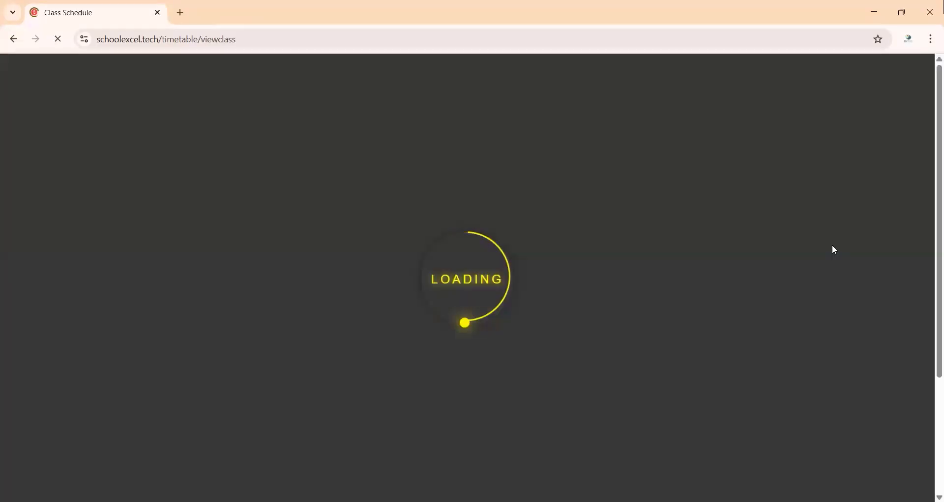
{"action": "scroll", "coordinate": [555, 266], "scroll_direction": "down", "scroll_amount": 3}
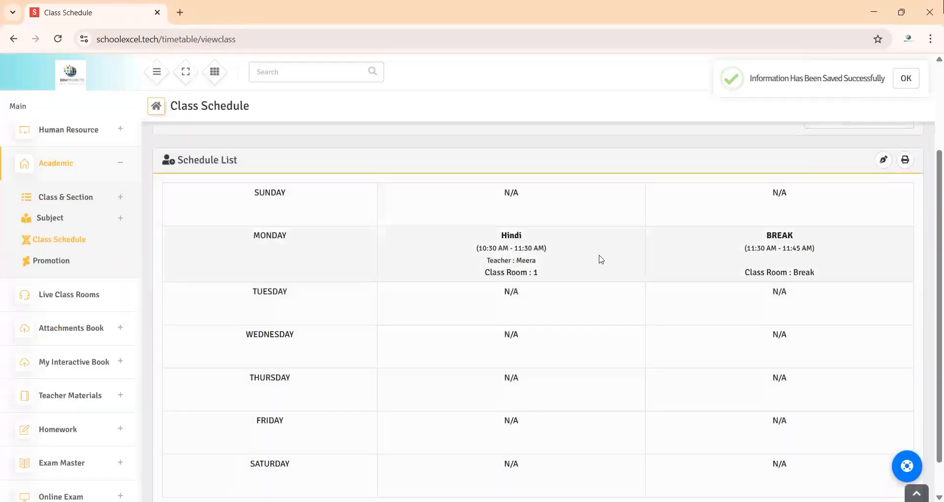
Step: Edit the Monday schedule to end the break at 11:50 AM, update it and dismiss the notification
{"action": "scroll", "coordinate": [511, 258], "scroll_direction": "up", "scroll_amount": 1}
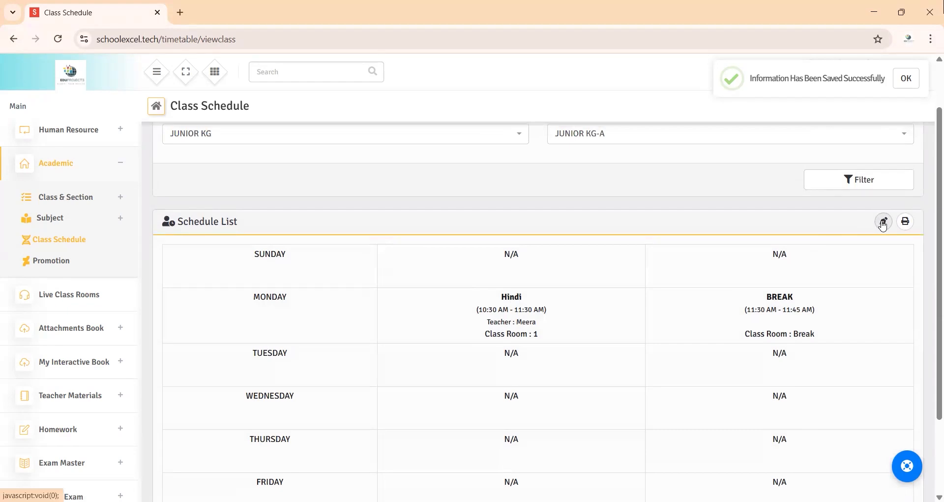
{"action": "left_click", "coordinate": [883, 222]}
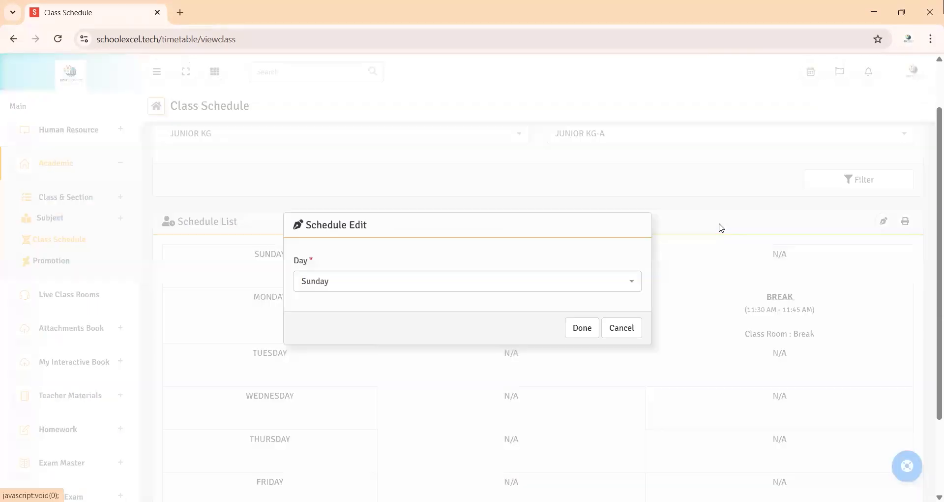
{"action": "left_click", "coordinate": [441, 285]}
{"action": "left_click", "coordinate": [428, 323]}
{"action": "left_click", "coordinate": [580, 327]}
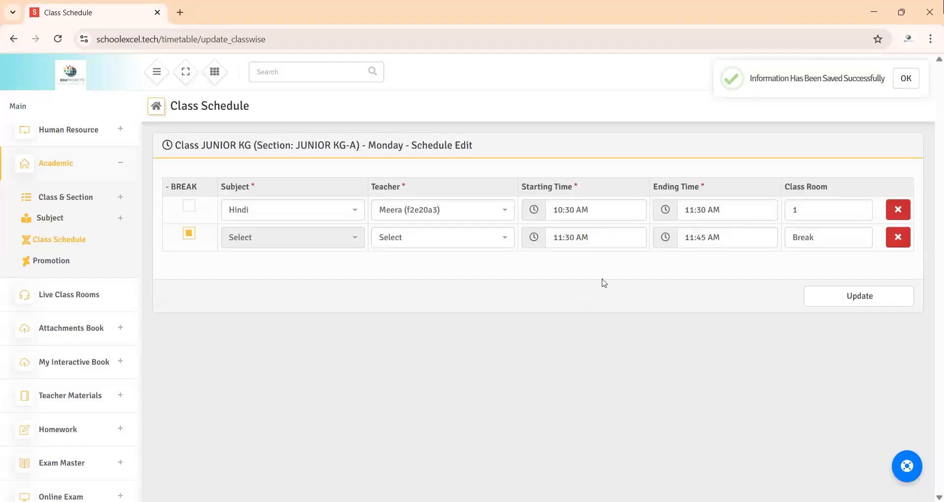
{"action": "left_click", "coordinate": [711, 236]}
{"action": "left_click", "coordinate": [726, 264]}
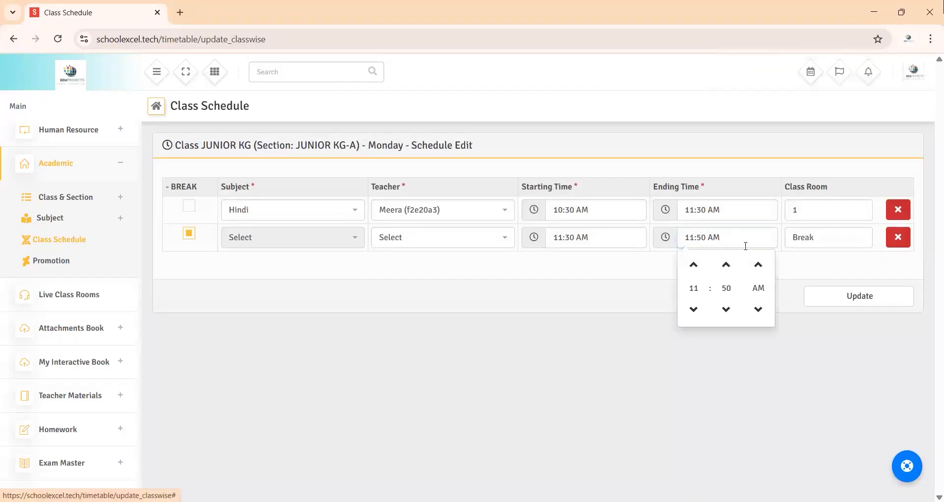
{"action": "left_click", "coordinate": [786, 274]}
{"action": "left_click", "coordinate": [834, 294]}
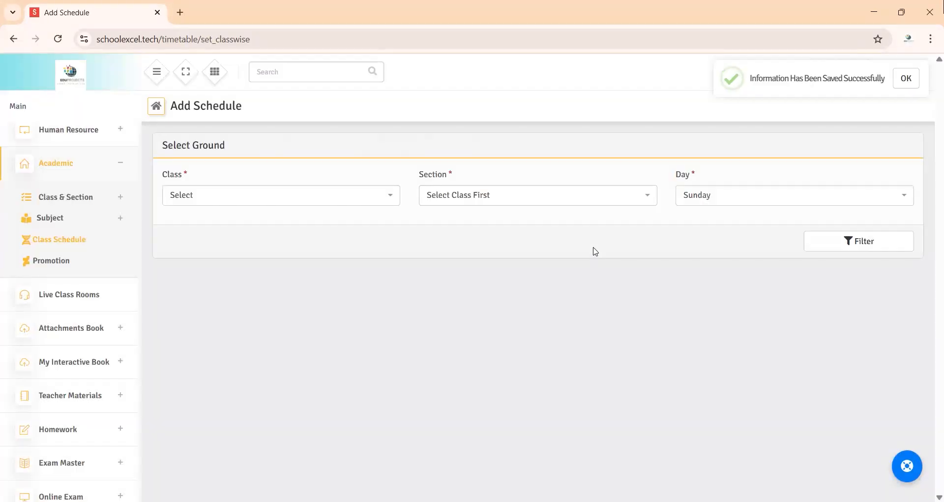
{"action": "left_click", "coordinate": [906, 78]}
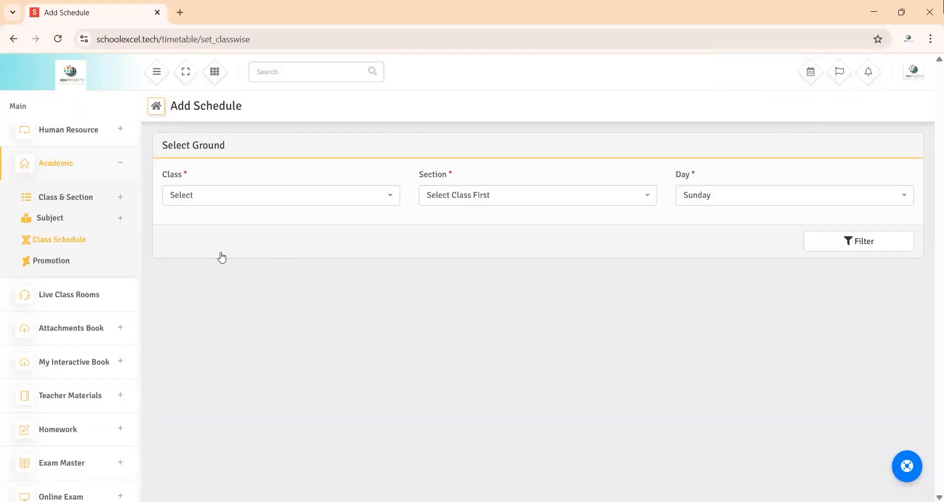
Step: Reopen the class schedule for JUNIOR KG, section JUNIOR KG-A and check the Monday break's edited time
{"action": "left_click", "coordinate": [71, 244]}
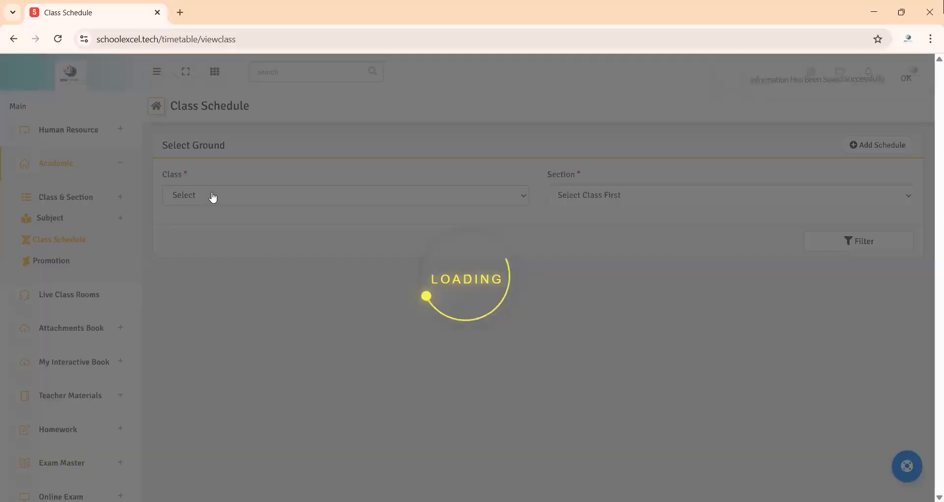
{"action": "left_click", "coordinate": [210, 195]}
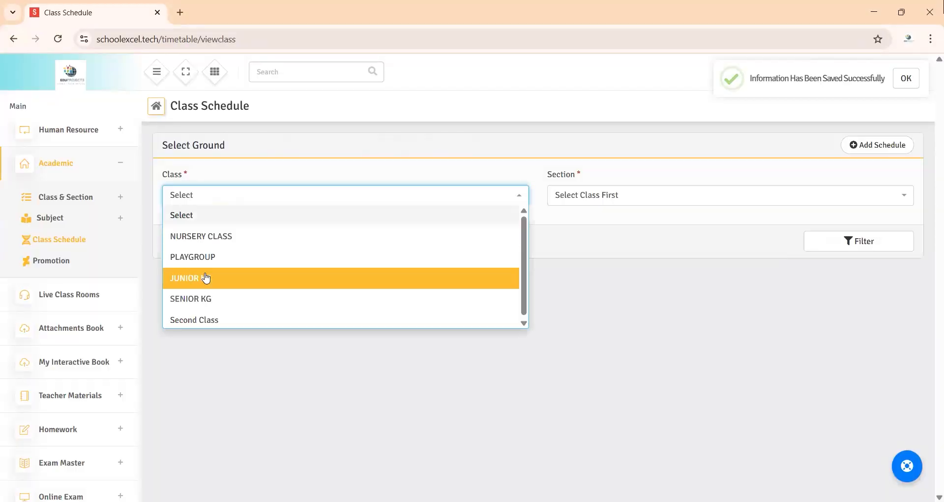
{"action": "left_click", "coordinate": [206, 278]}
{"action": "left_click", "coordinate": [589, 198]}
{"action": "left_click", "coordinate": [589, 236]}
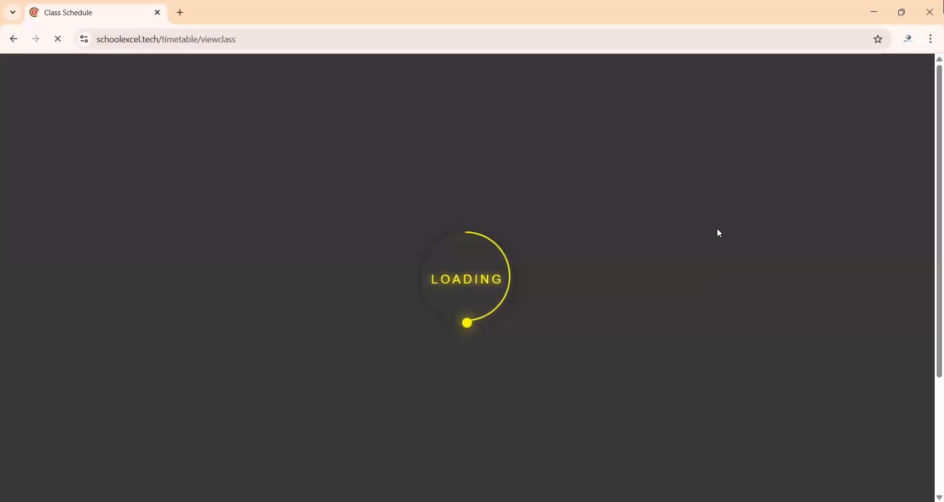
{"action": "scroll", "coordinate": [637, 245], "scroll_direction": "down", "scroll_amount": 1}
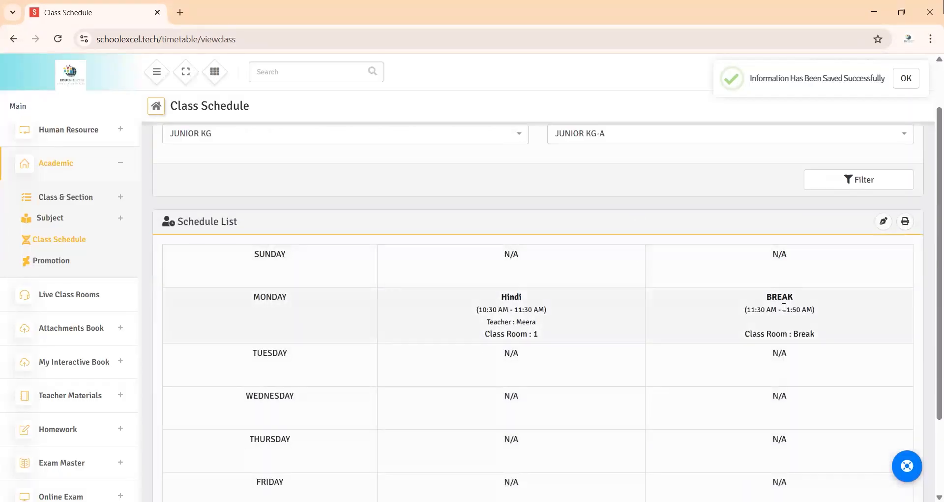
{"action": "left_click", "coordinate": [782, 320]}
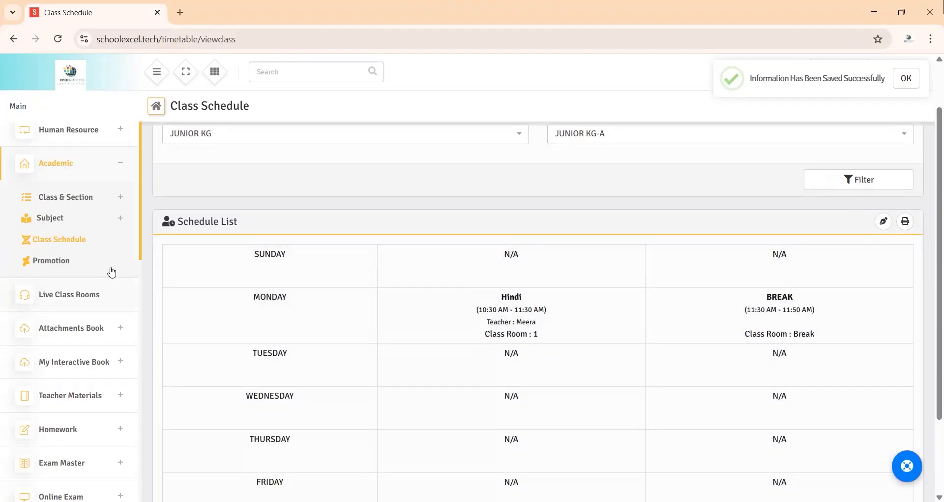
{"action": "scroll", "coordinate": [270, 257], "scroll_direction": "up", "scroll_amount": 1}
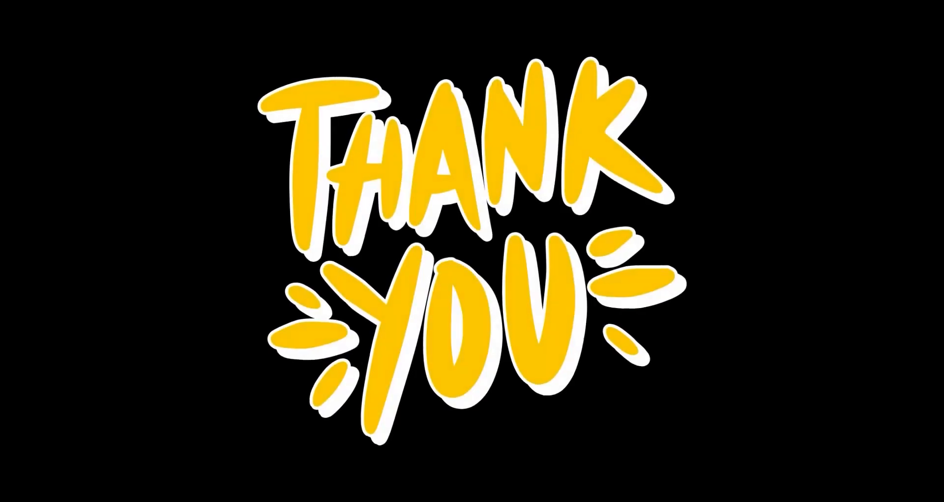